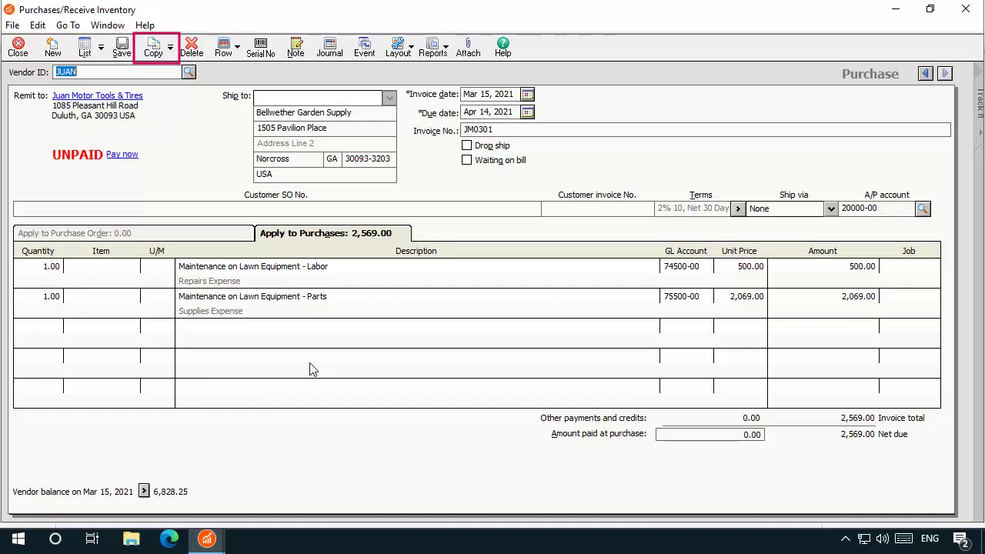
Memorize the Juan Motor Tools & Tires purchase for future use from the Copy menu.
click(170, 48)
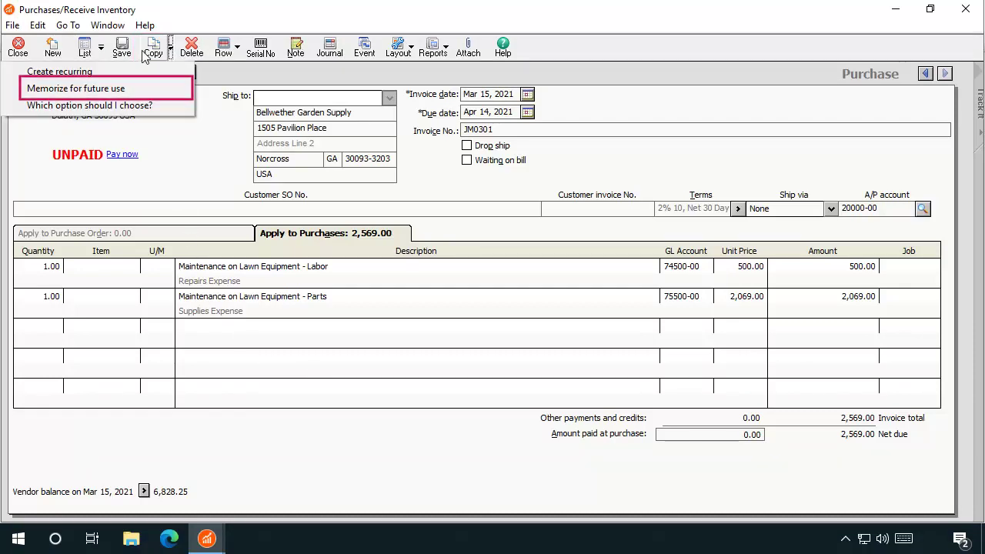
click(107, 90)
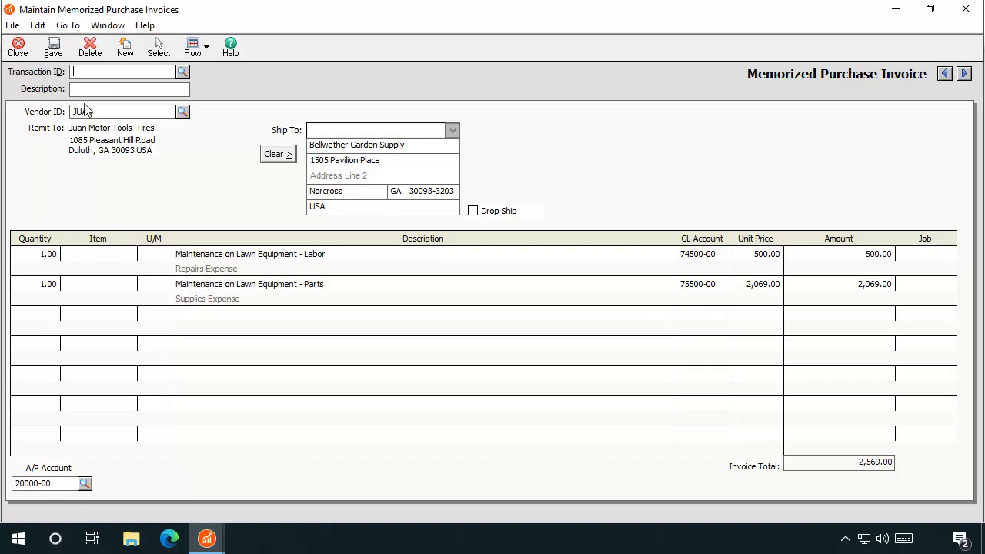
Clear the quantity and amount on both memorized invoice lines.
click(57, 264)
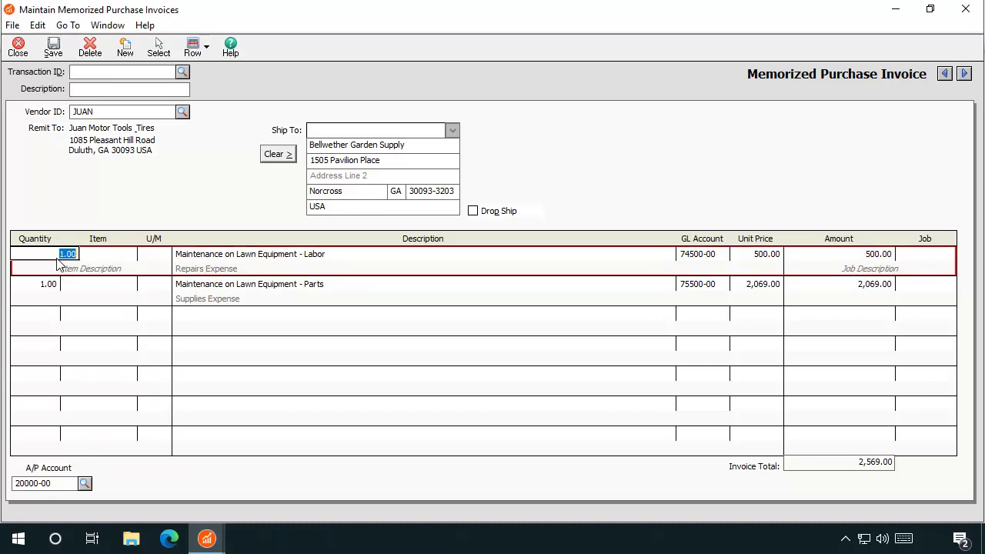
key(Delete)
click(750, 264)
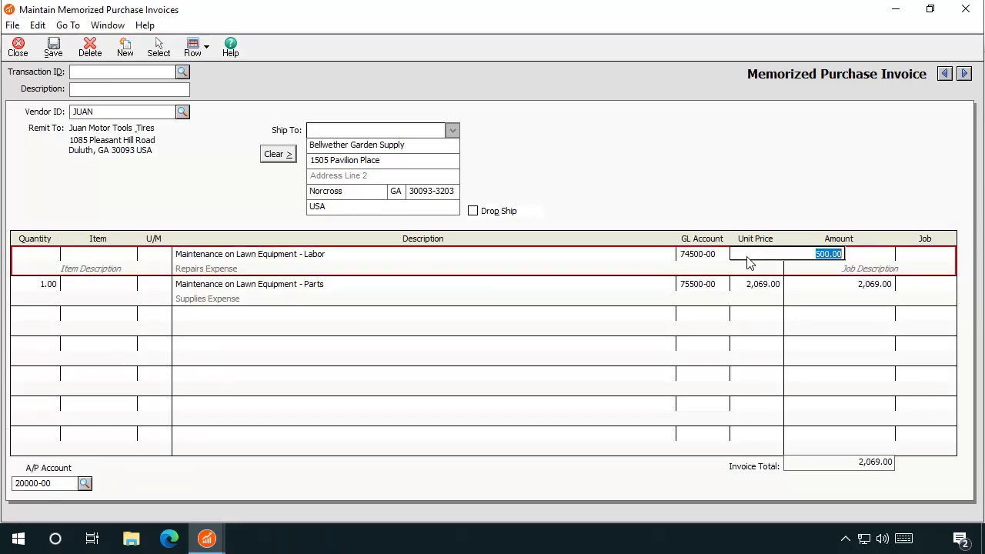
key(Delete)
click(51, 295)
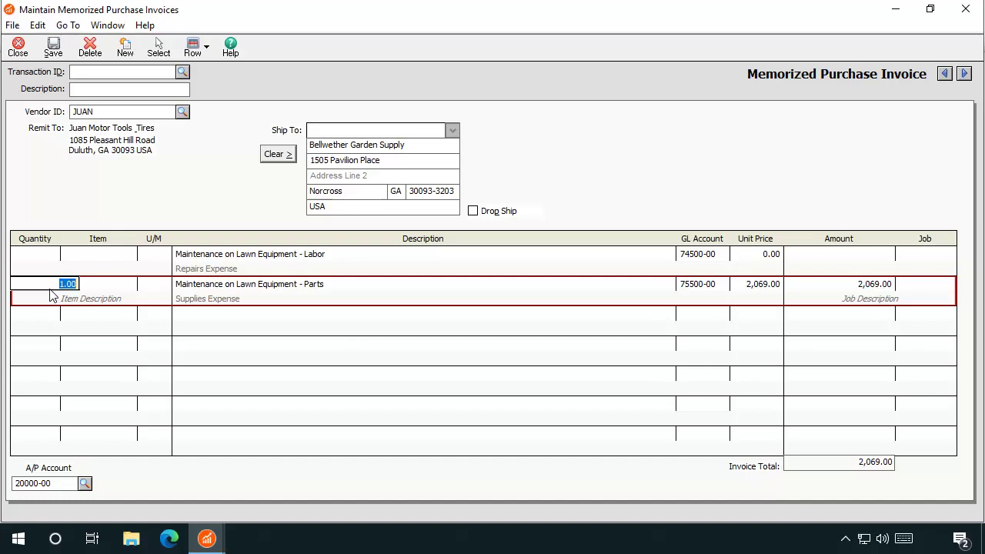
key(Delete)
click(739, 294)
key(Delete)
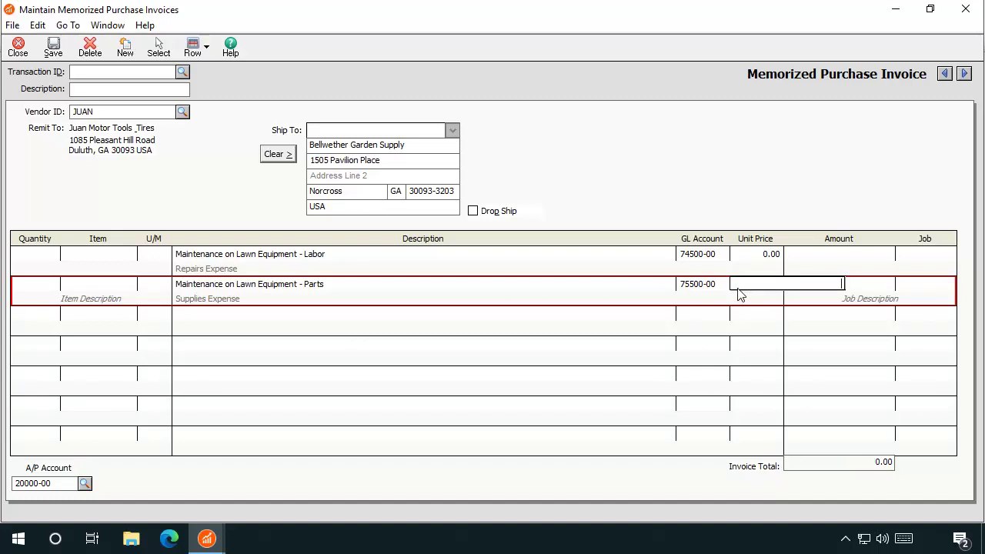
Save the template as JUAN_MAINT_01, 'Juan Mower Maintenance', and close the window.
click(166, 76)
text(JUAN_MAINT_01)
key(Tab)
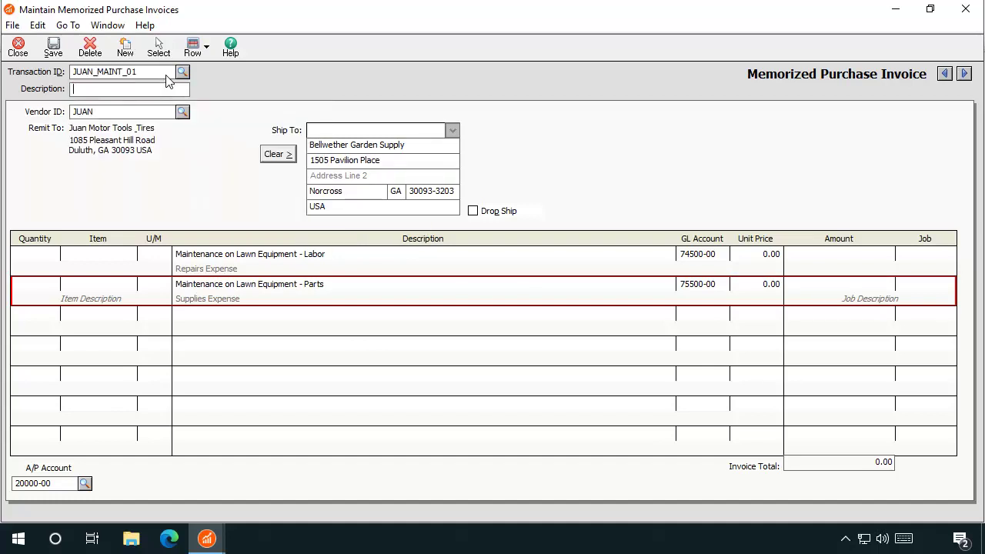
text(Juan Mower Maintenance)
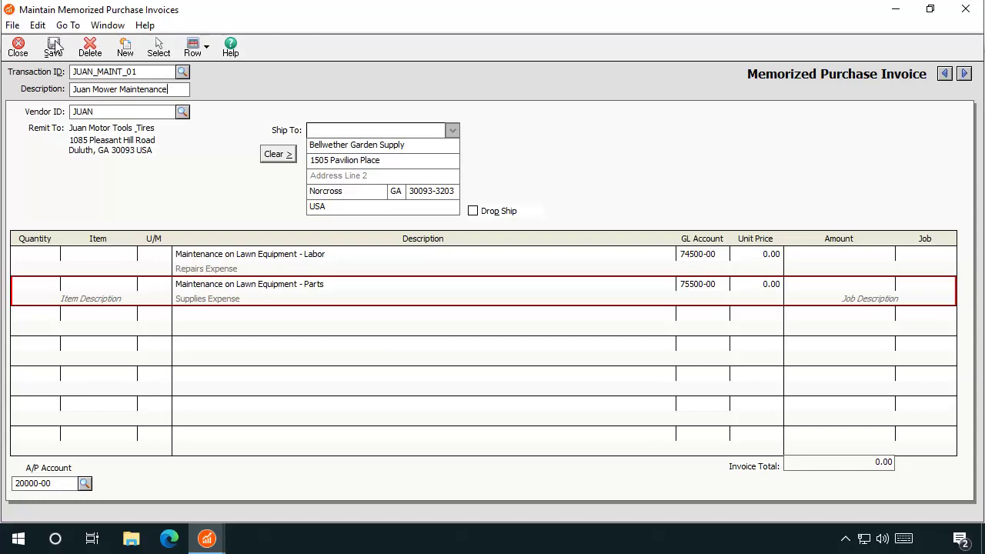
click(55, 48)
click(19, 47)
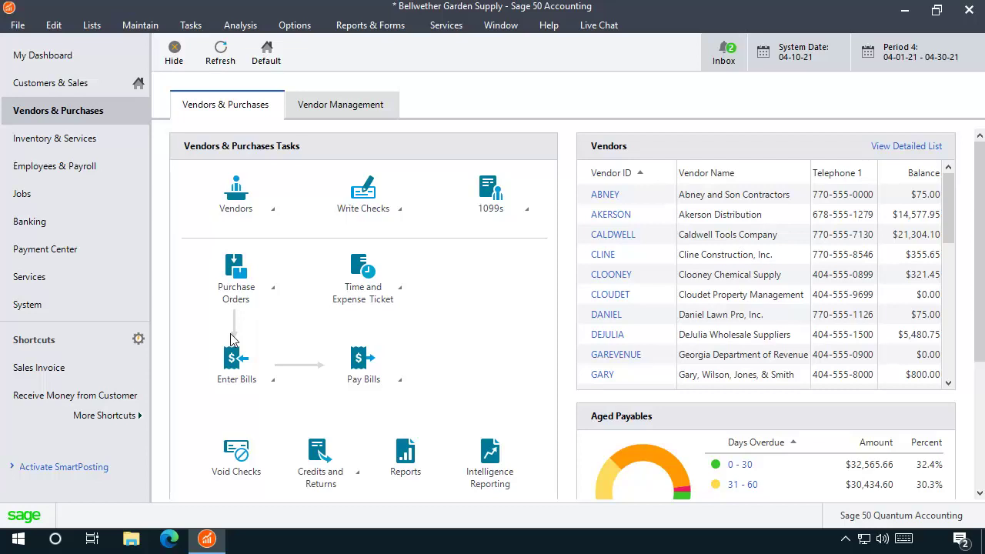
Start a new bill and load the JUAN_MAINT_01 memorized transaction into it.
click(235, 363)
click(320, 394)
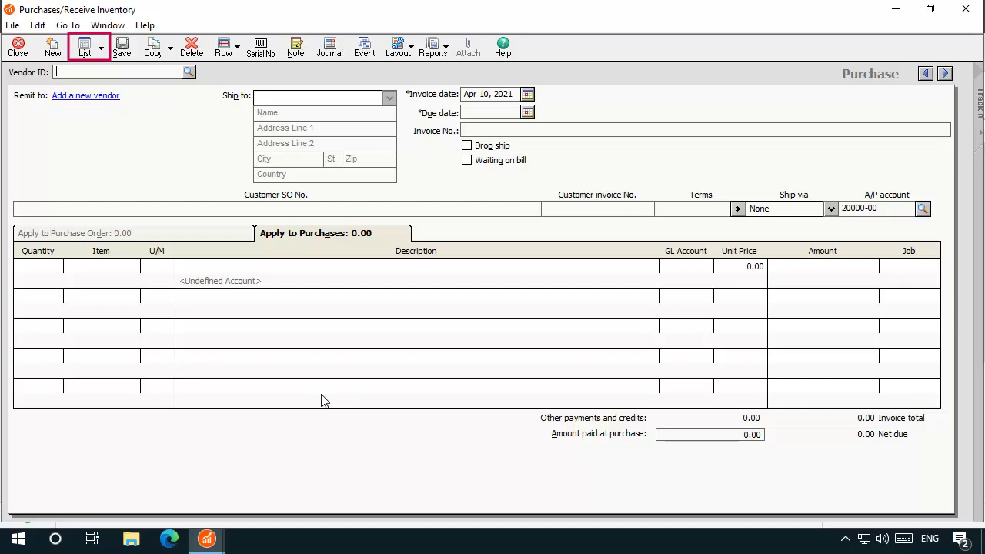
click(100, 49)
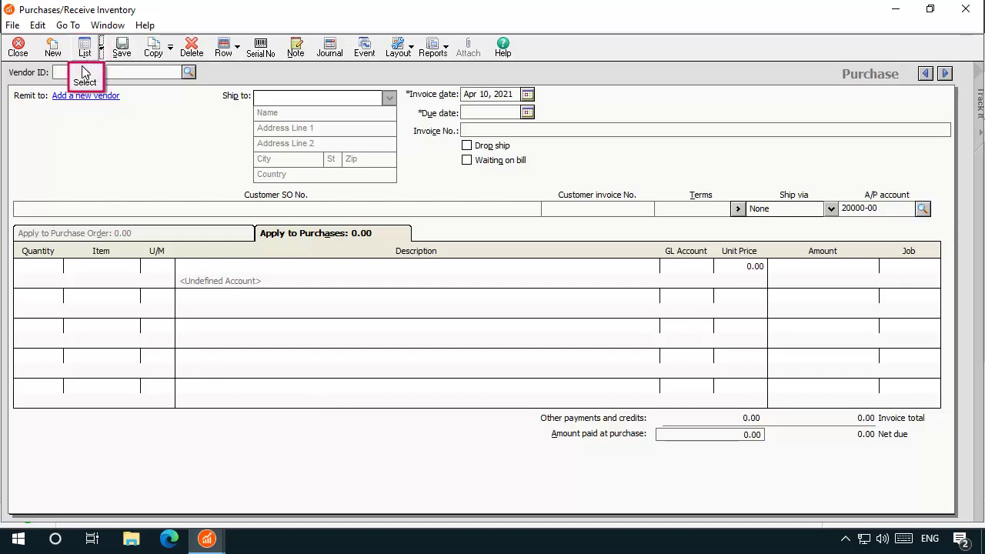
click(84, 78)
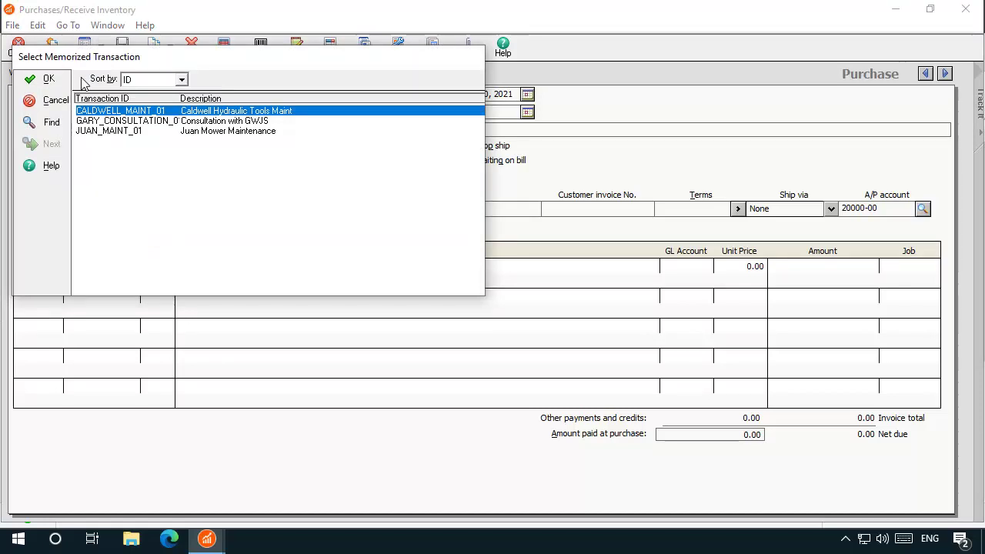
click(112, 131)
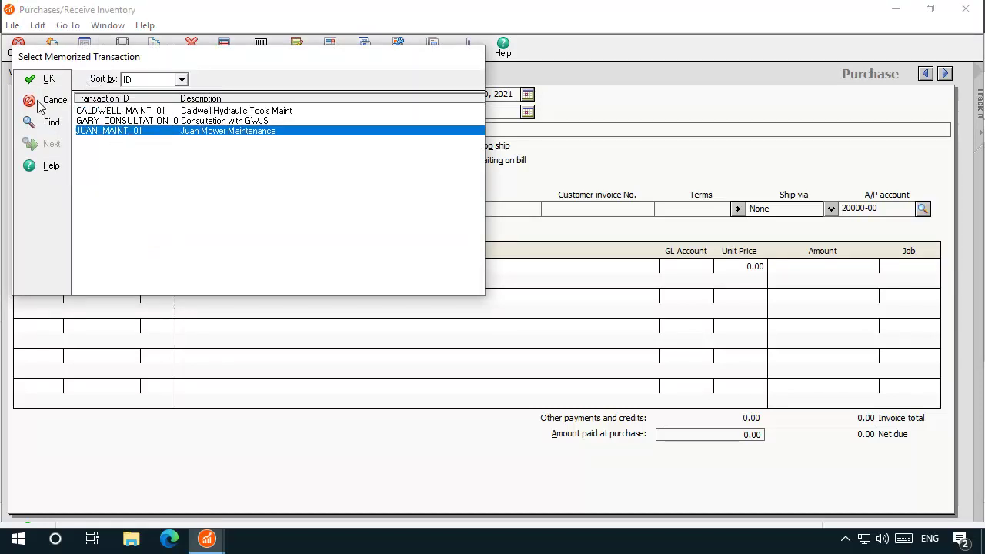
click(34, 85)
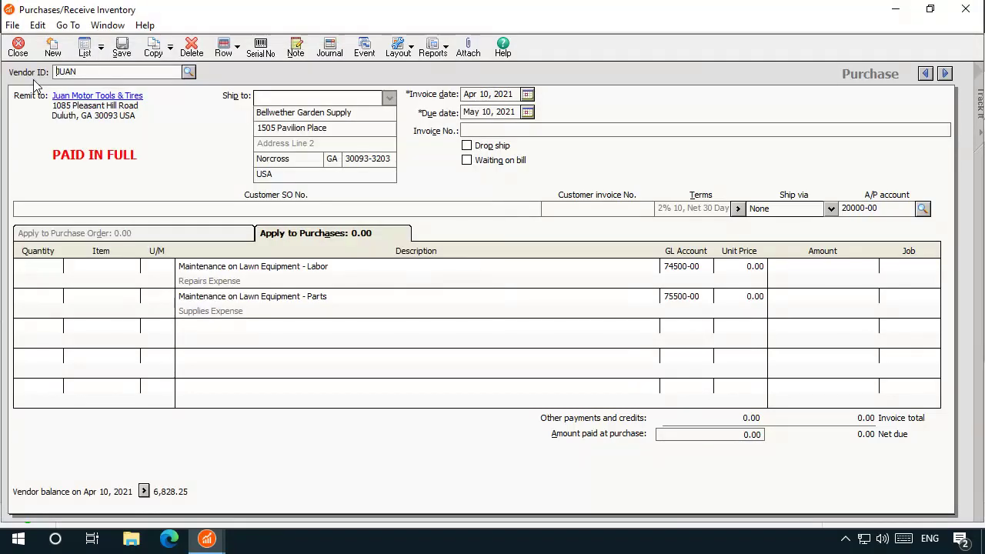
Fill in the line quantities, save the 1,550.00 bill, and close it.
click(29, 278)
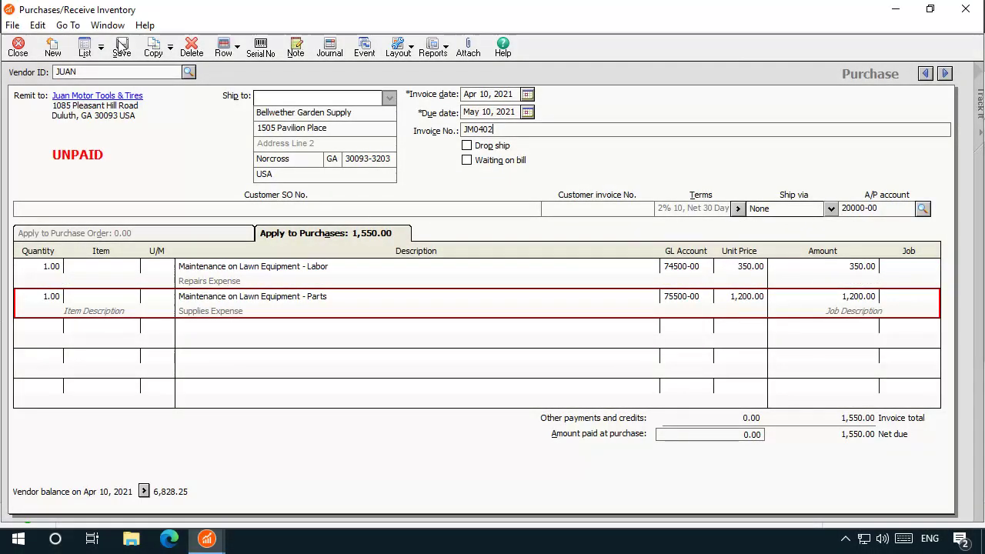
click(44, 48)
click(18, 49)
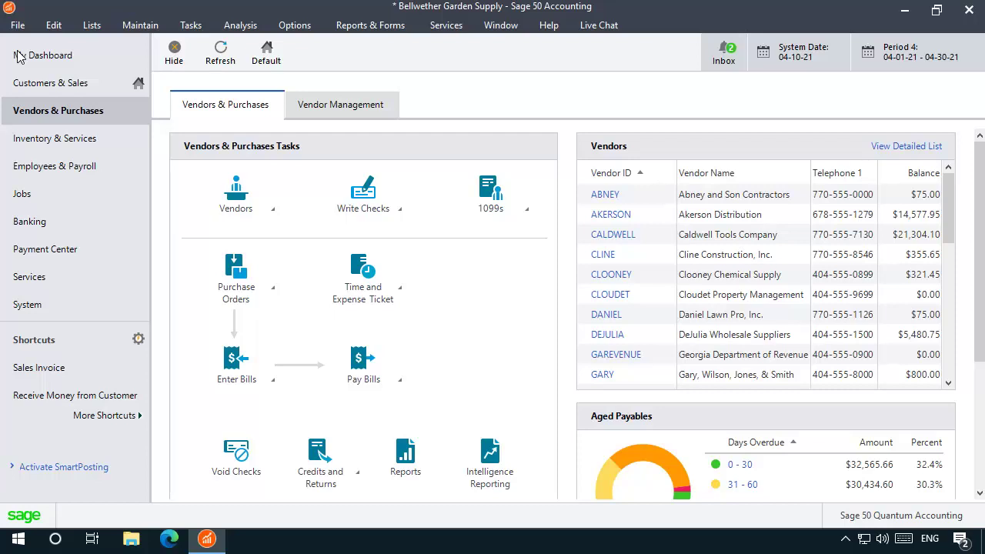
Open Maintain > Memorized Transactions > Purchase Invoices.
click(140, 27)
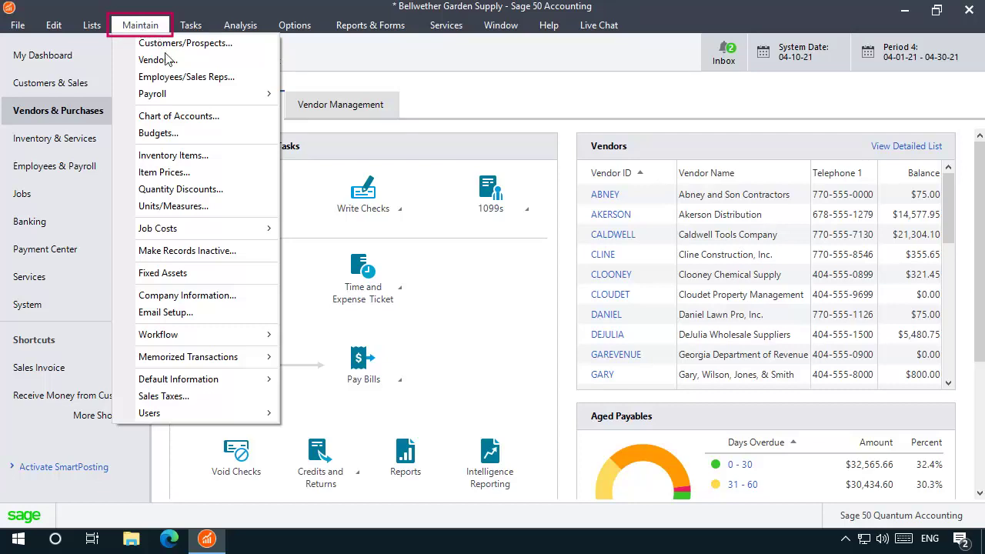
mouse_move(193, 363)
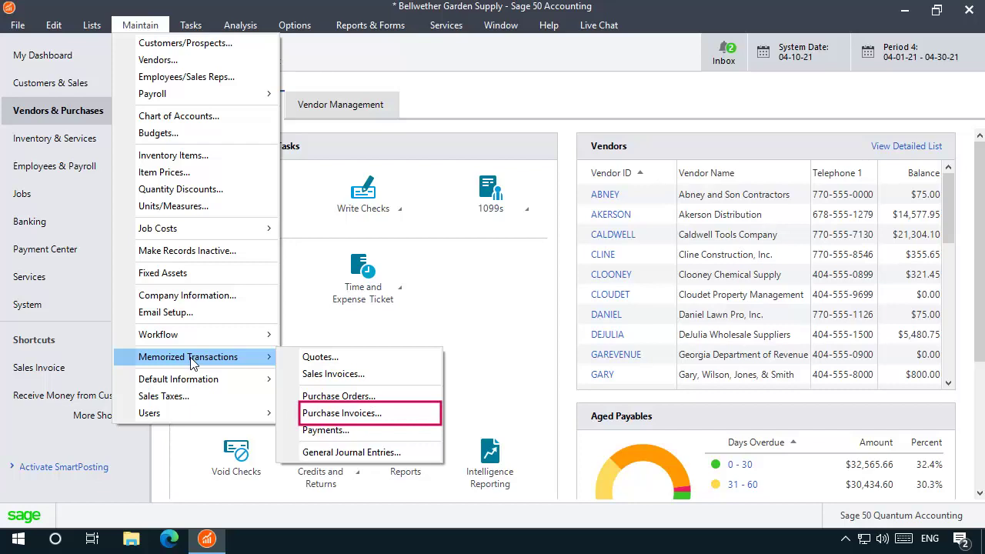
click(338, 415)
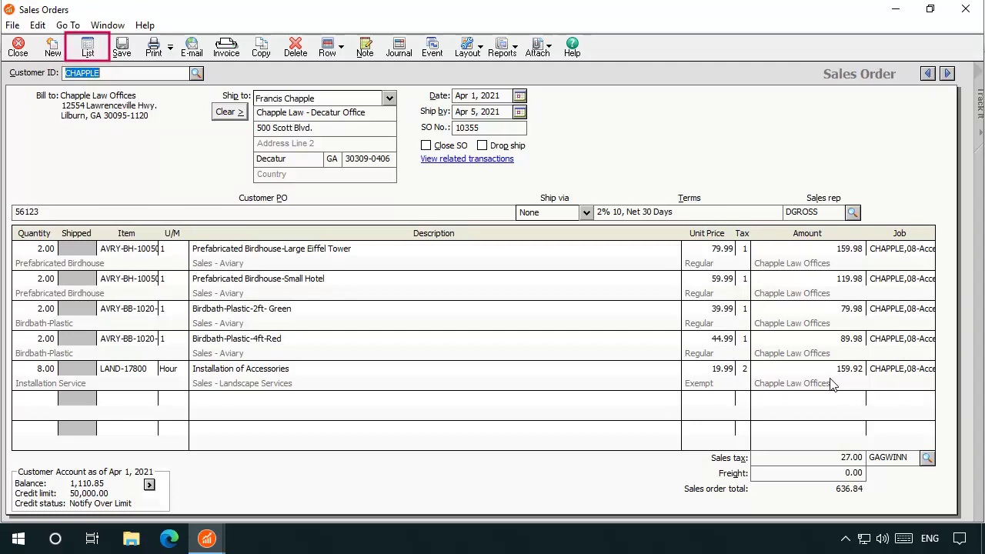
Open the Sales Order List and add a Ship To Name column in its settings.
click(88, 48)
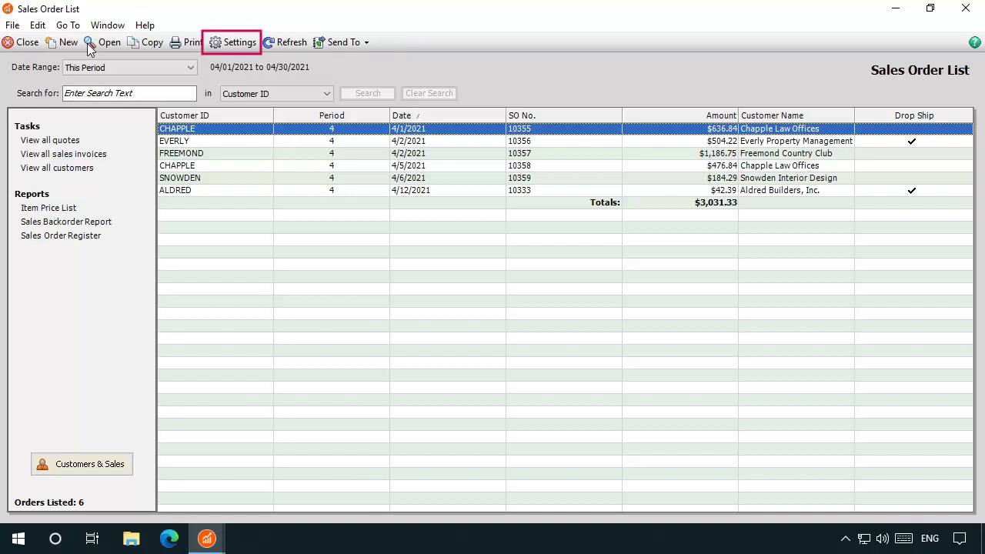
click(223, 41)
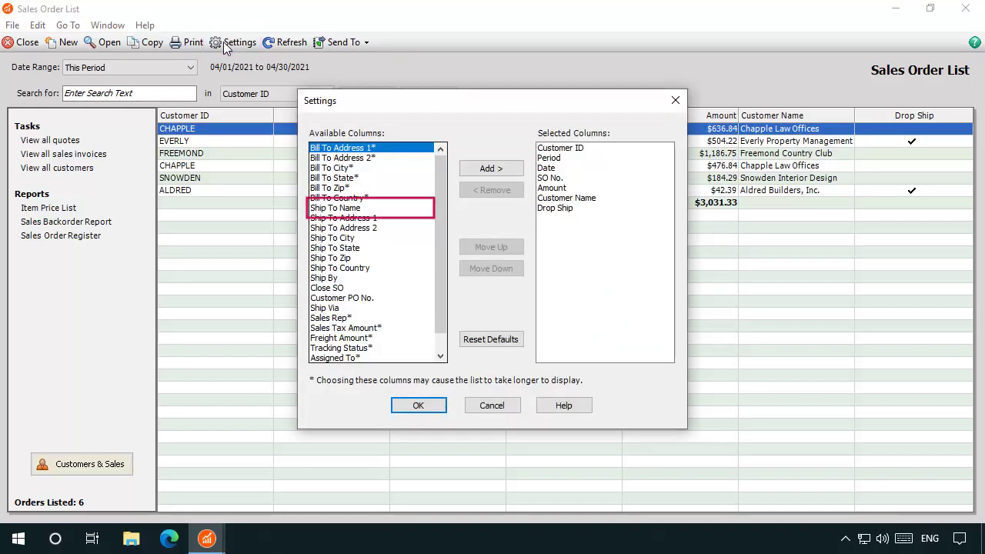
click(347, 211)
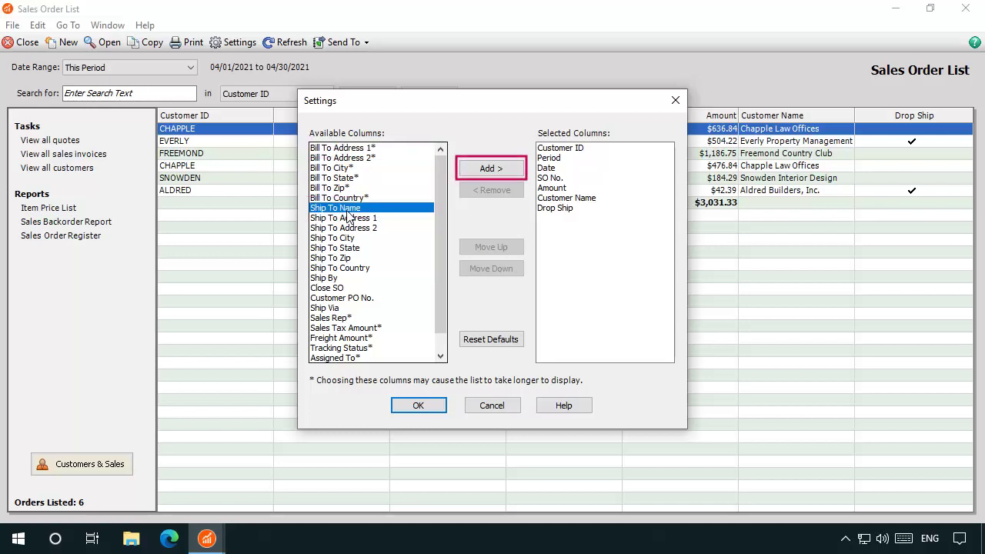
click(490, 171)
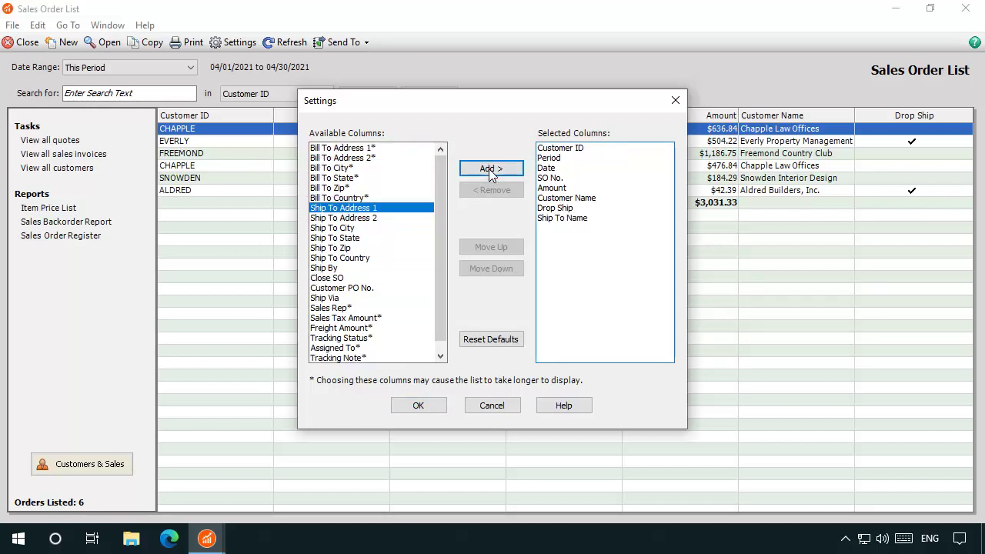
click(422, 404)
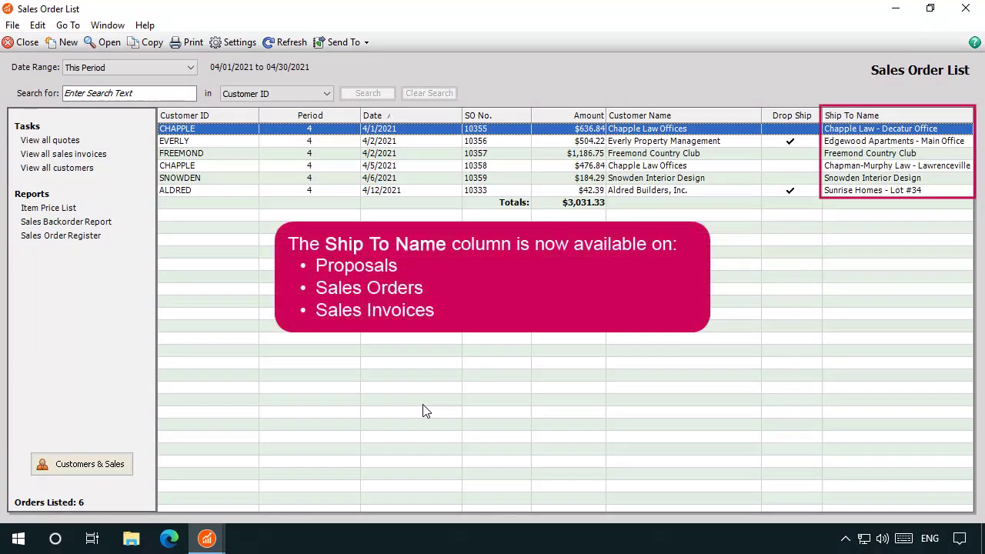
Add the Attachments column to the sales order list's shown columns.
click(233, 42)
click(350, 358)
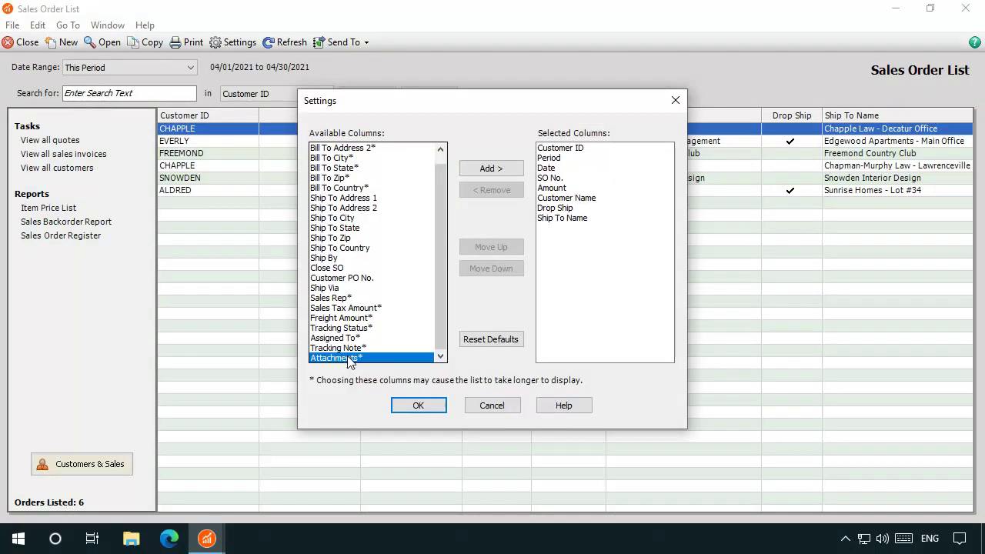
click(490, 171)
click(418, 407)
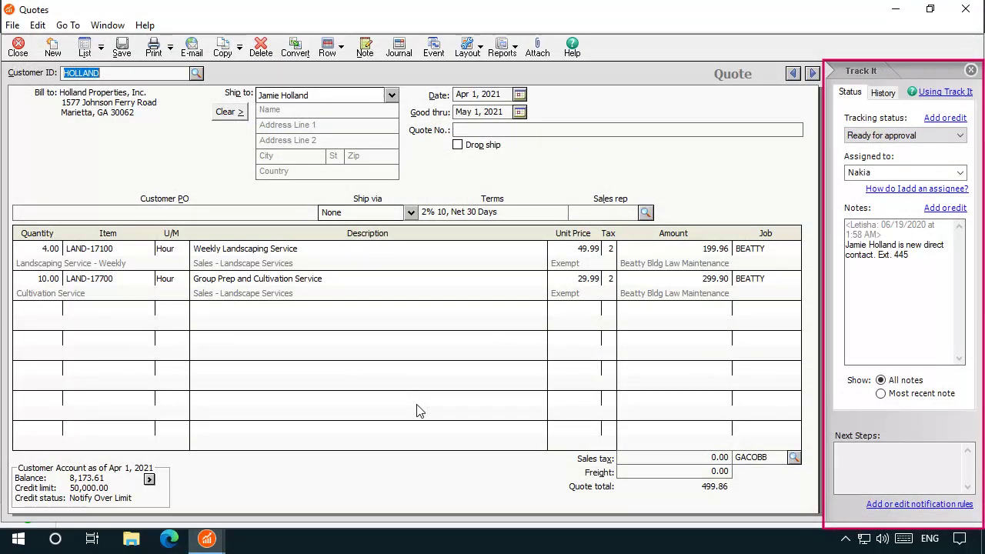
Open the Quotes list showing the Holland and McKay quotes with tracking details.
click(85, 48)
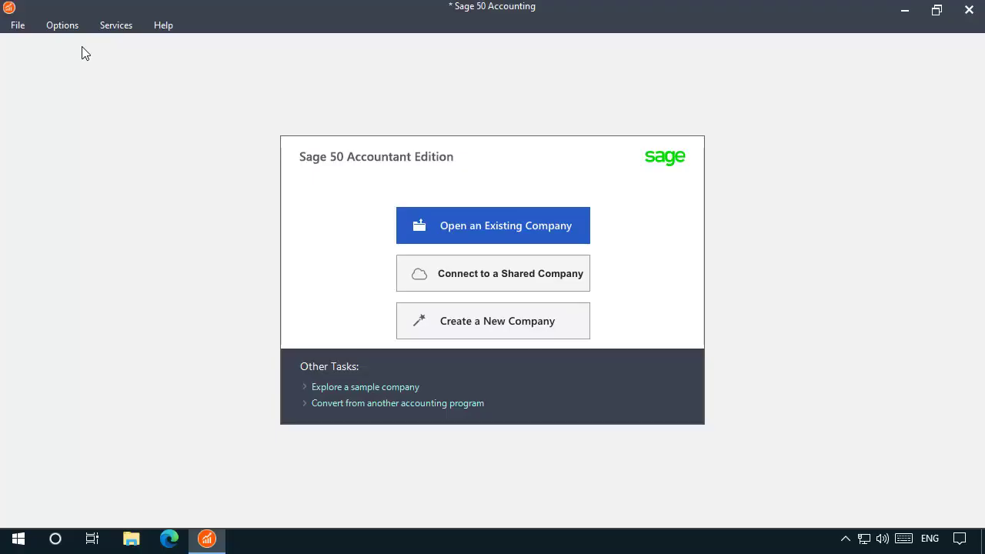
Browse existing companies, dismiss the folder browser, and open Bellwether Garden Supply.
click(494, 224)
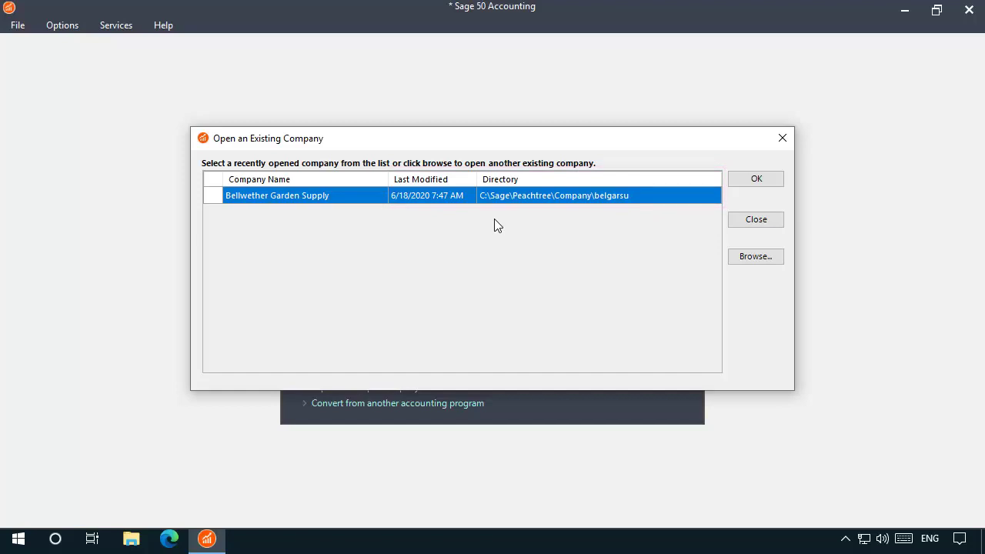
click(757, 258)
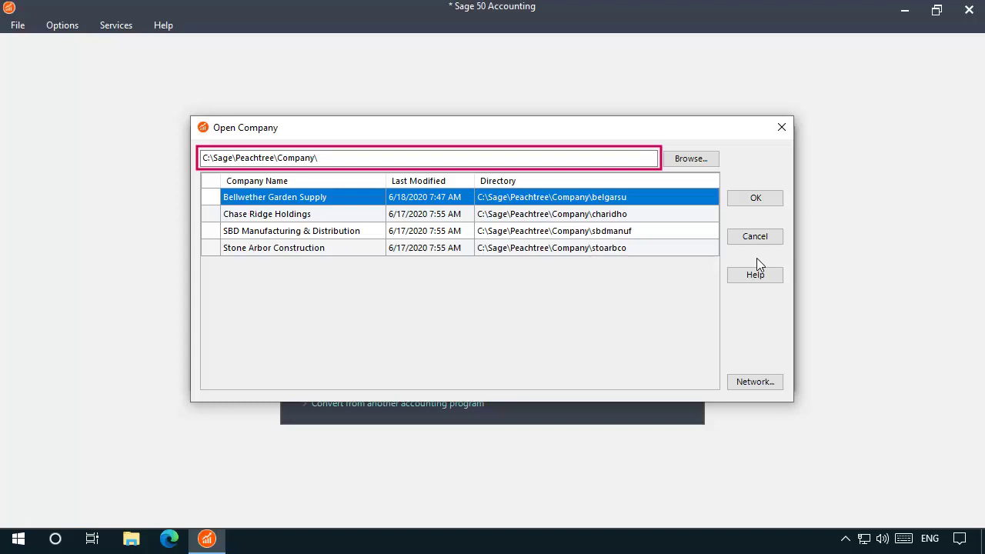
click(692, 160)
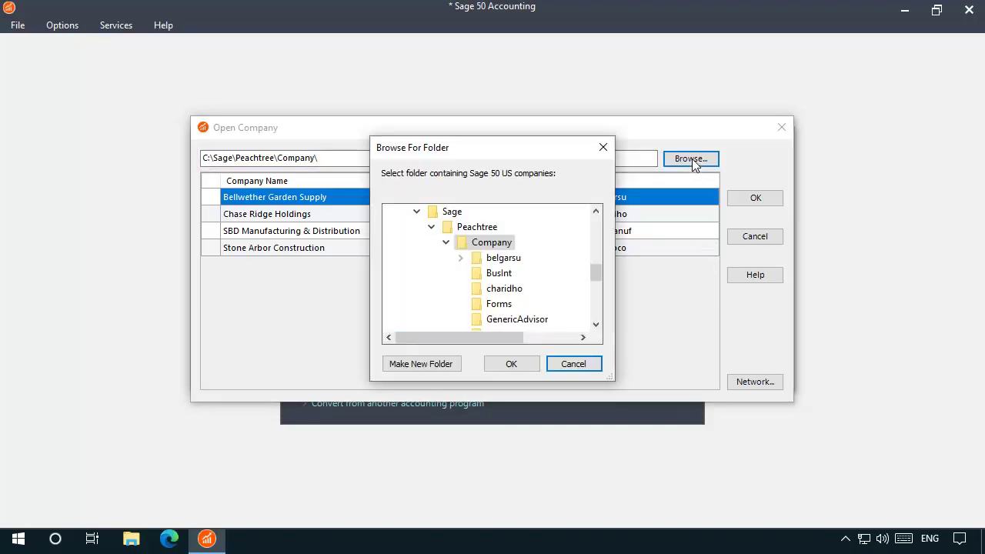
click(604, 150)
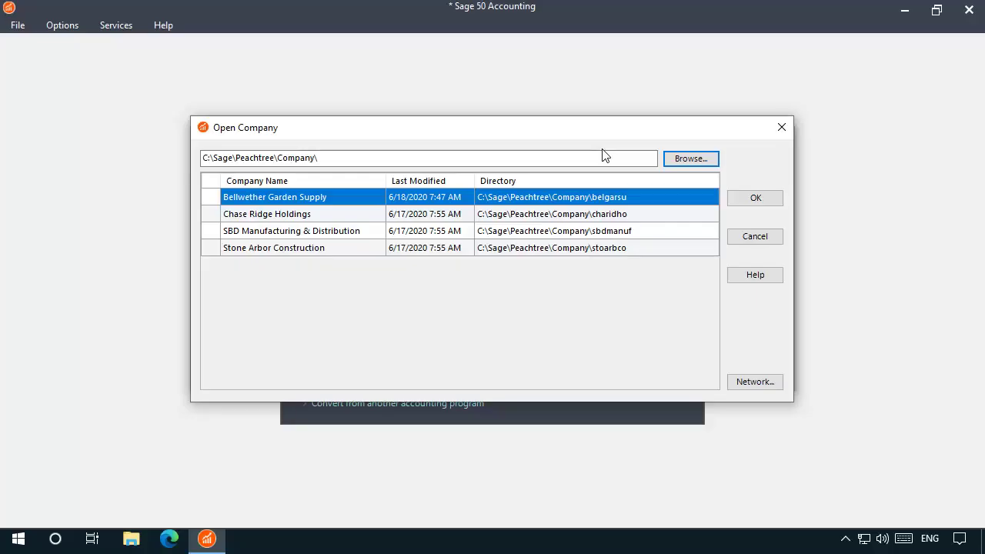
double_click(452, 198)
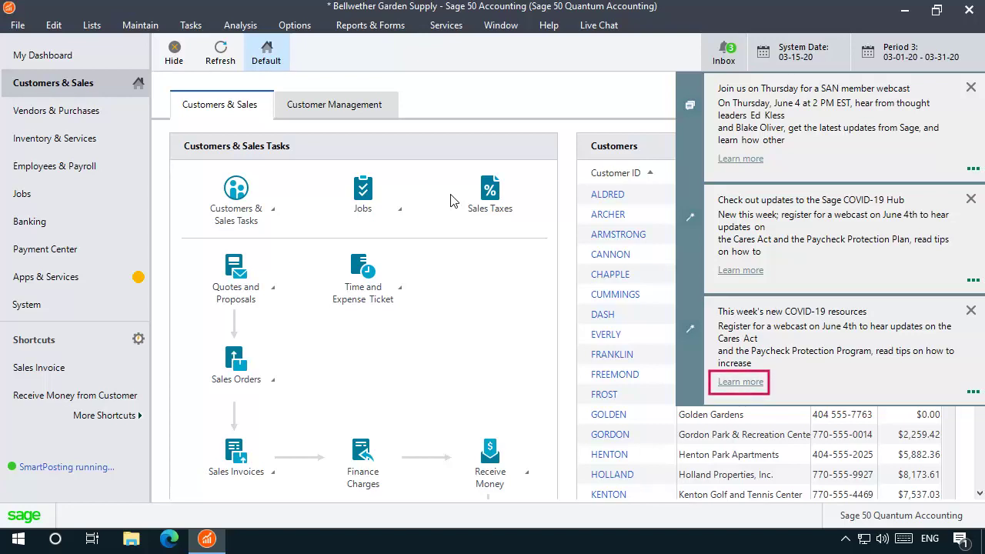
Read the COVID-19 resources message, dismiss the COVID-19 Hub notification, and turn off webinar notifications.
click(739, 383)
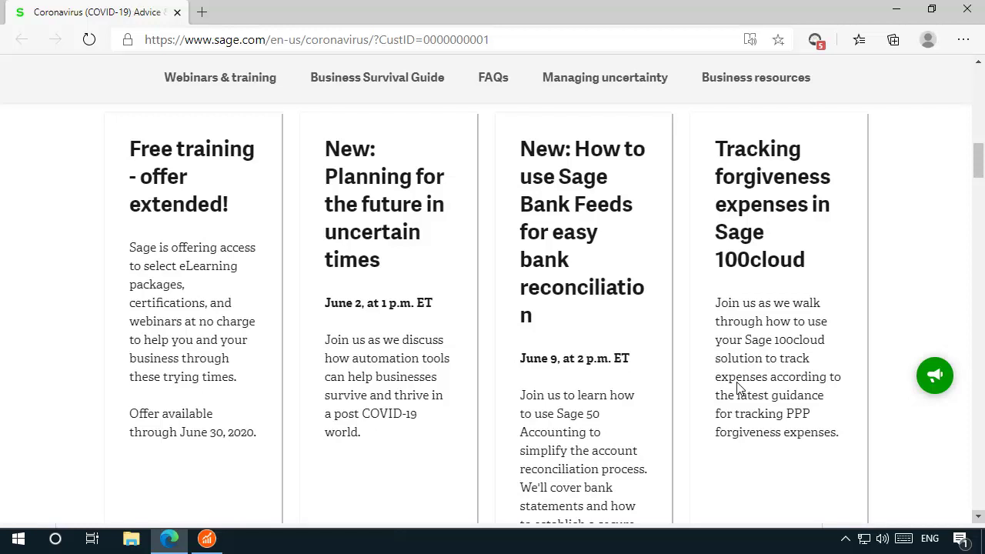
click(968, 10)
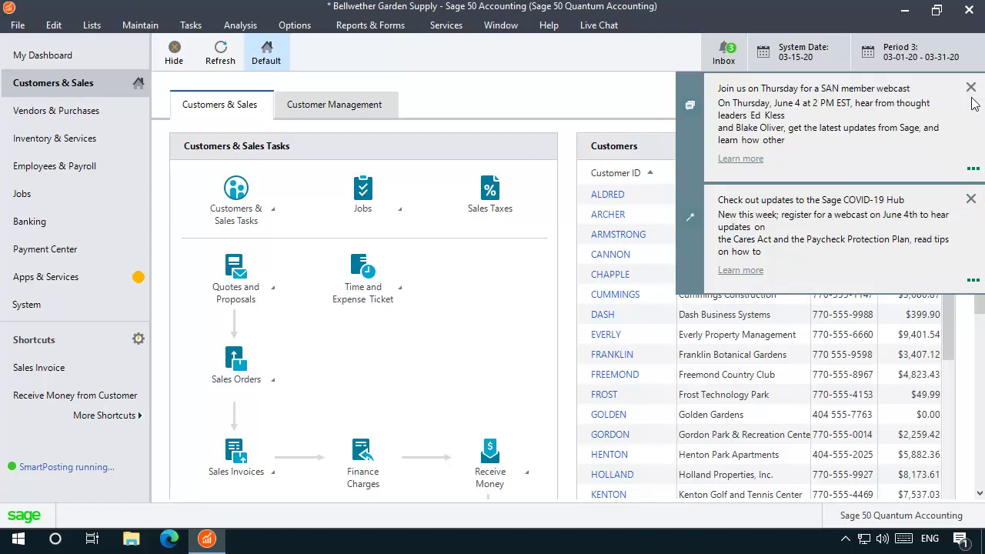
click(971, 200)
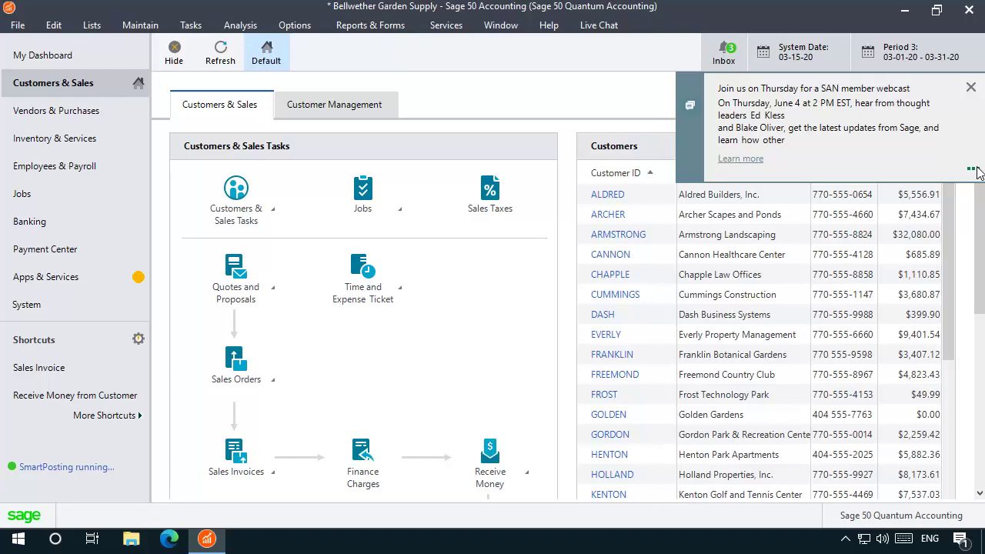
click(974, 170)
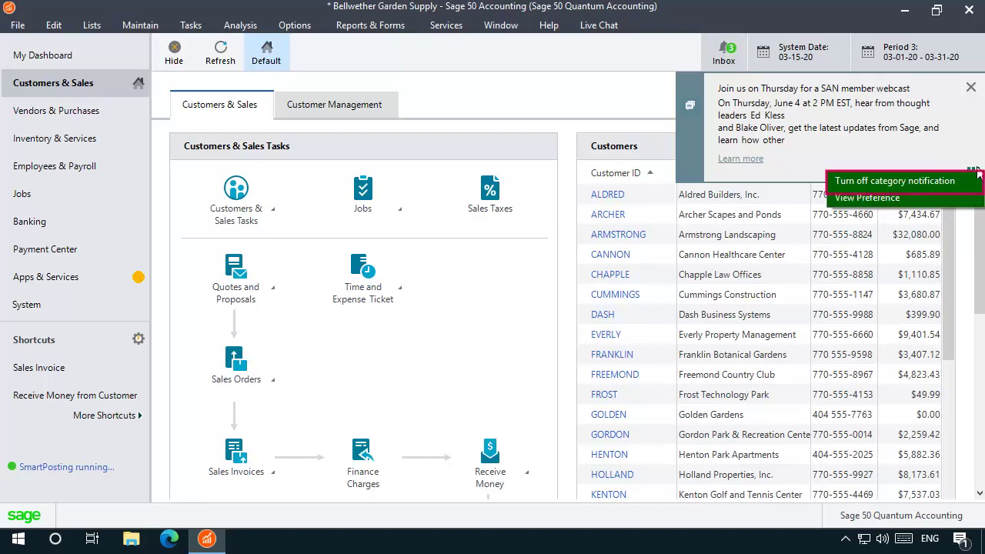
click(878, 183)
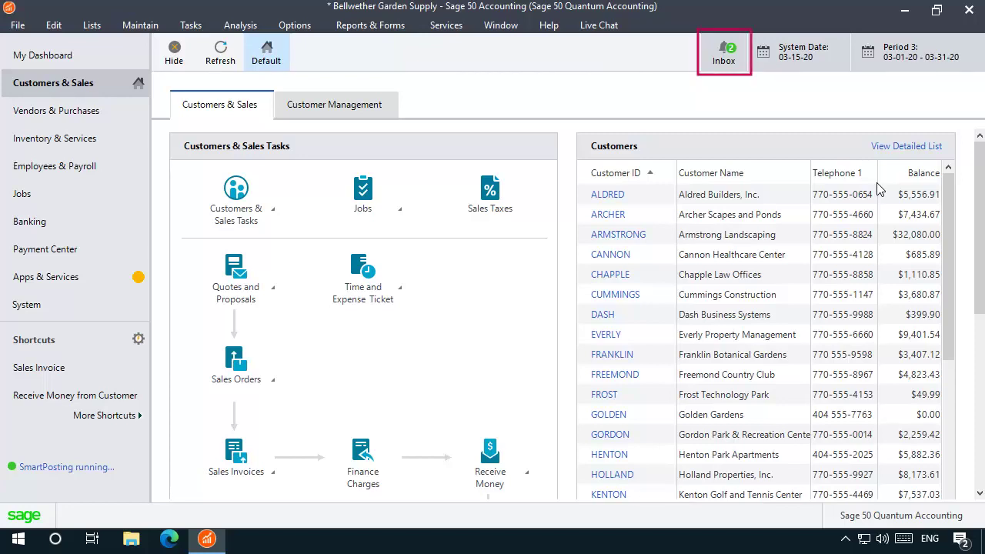
Delete the COVID-19 resources message from the inbox and show the Preferences tab.
click(727, 58)
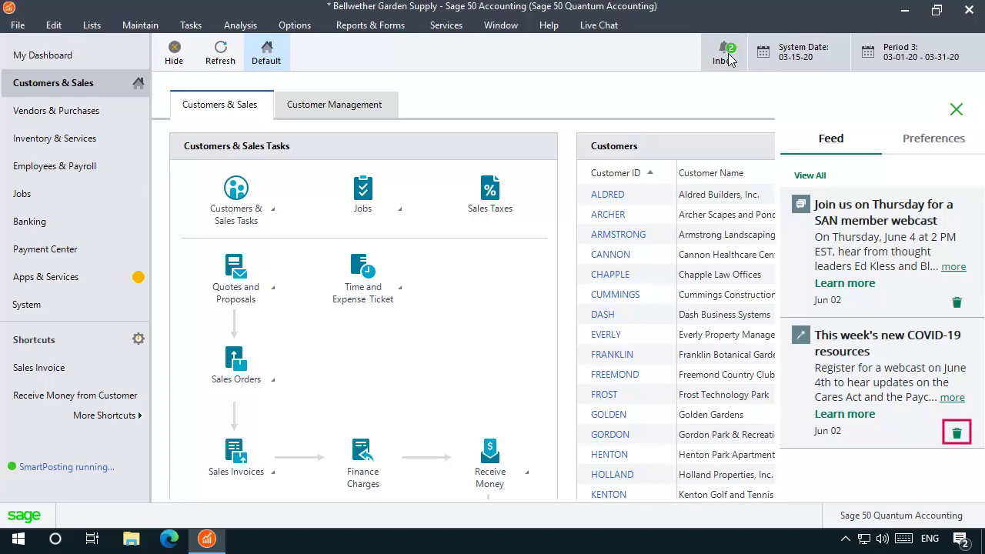
click(957, 433)
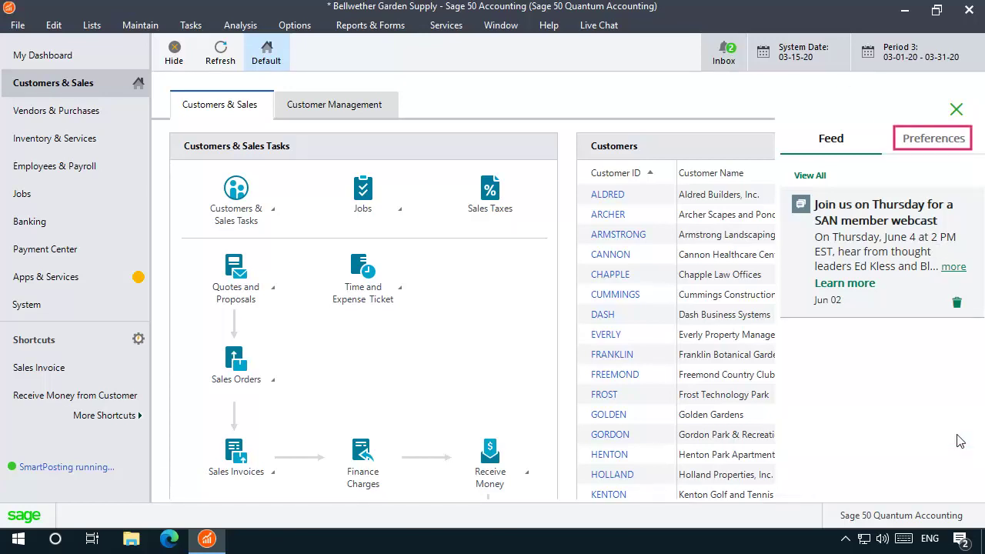
click(934, 143)
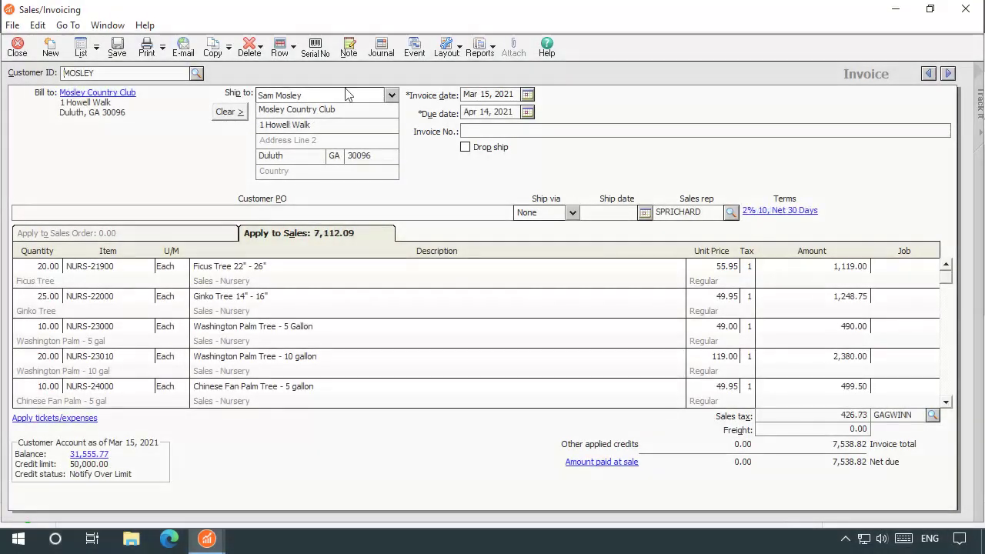
Email the Mosley Country Club invoice and confirm sending in both email dialogs.
click(184, 49)
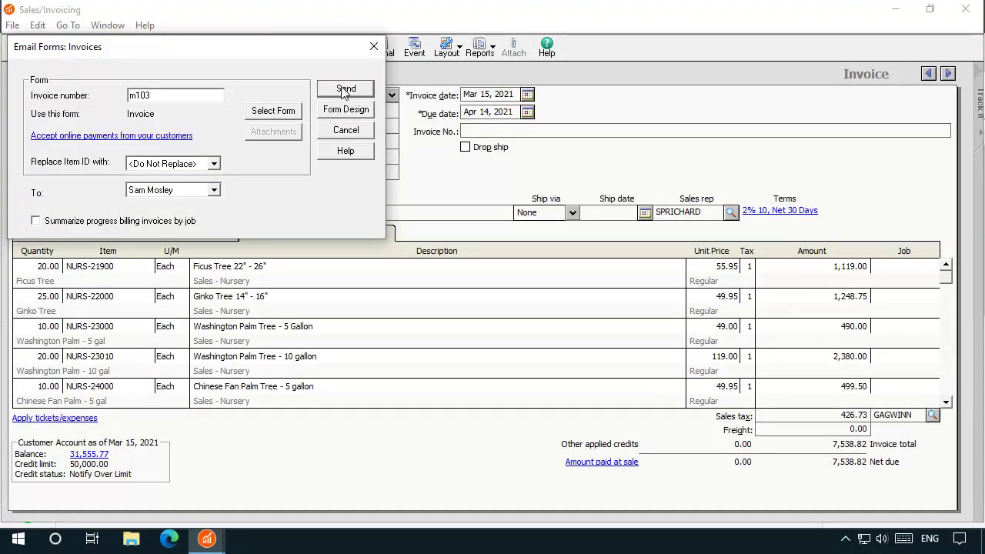
click(344, 89)
click(567, 354)
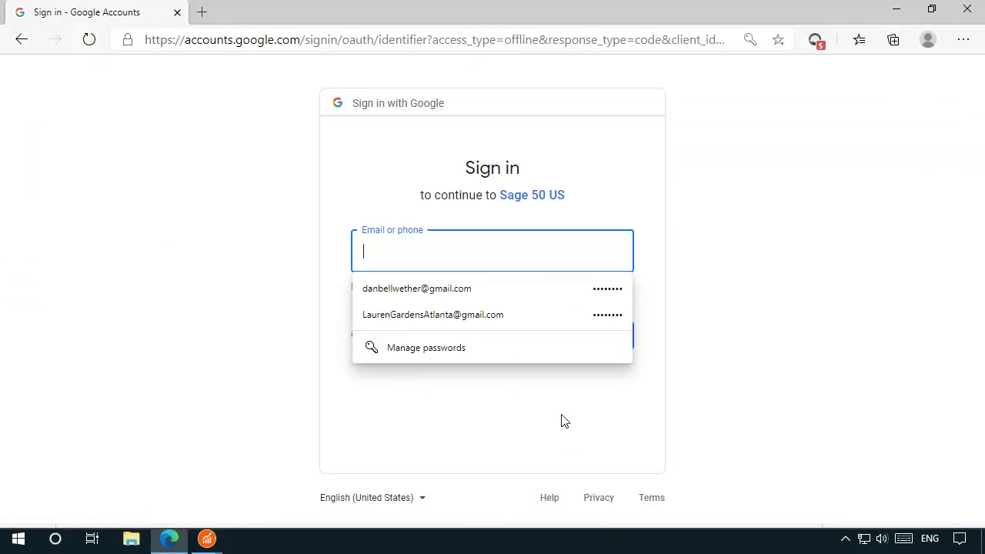
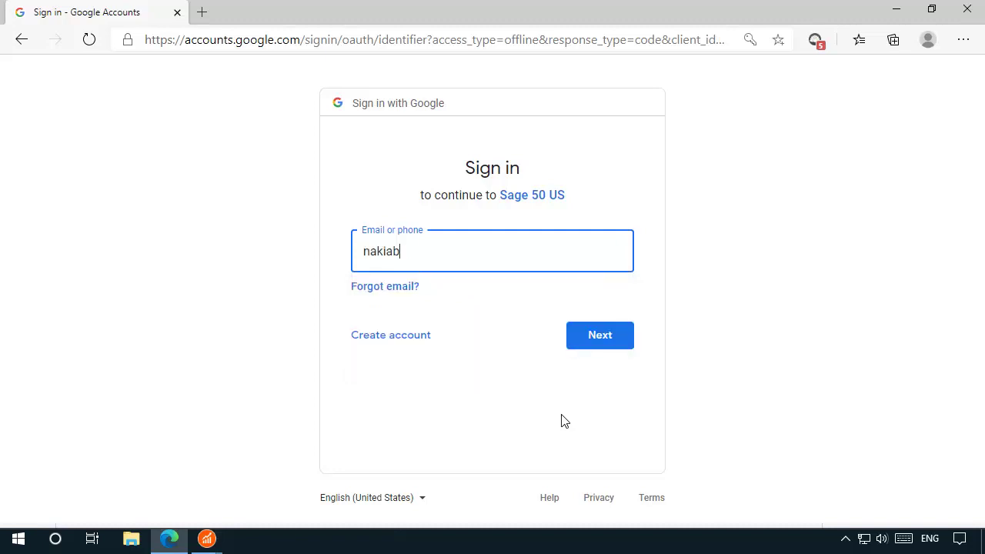
Sign in to Google with the Gmail address, password and SMS code, then allow Sage 50 US.
click(591, 335)
text(********)
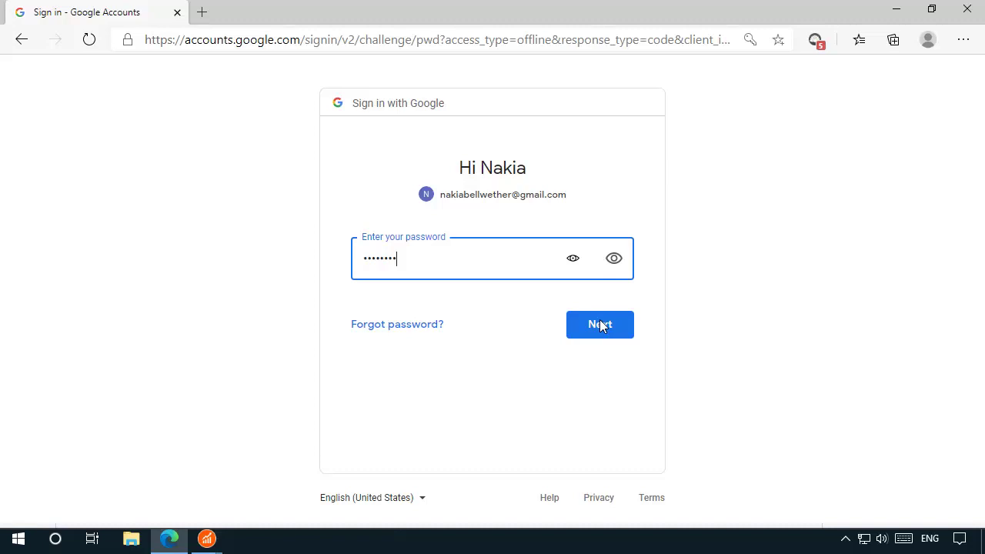
click(599, 324)
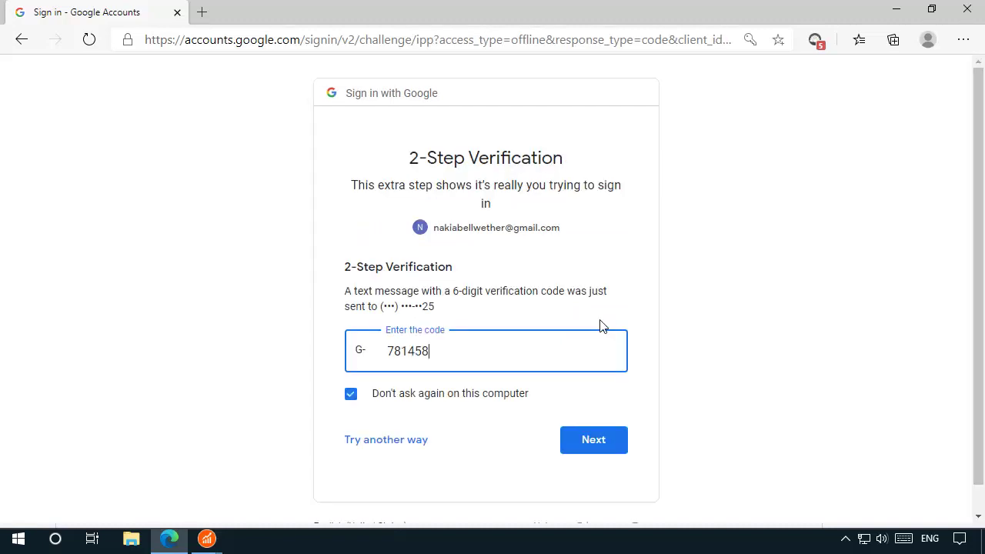
click(594, 440)
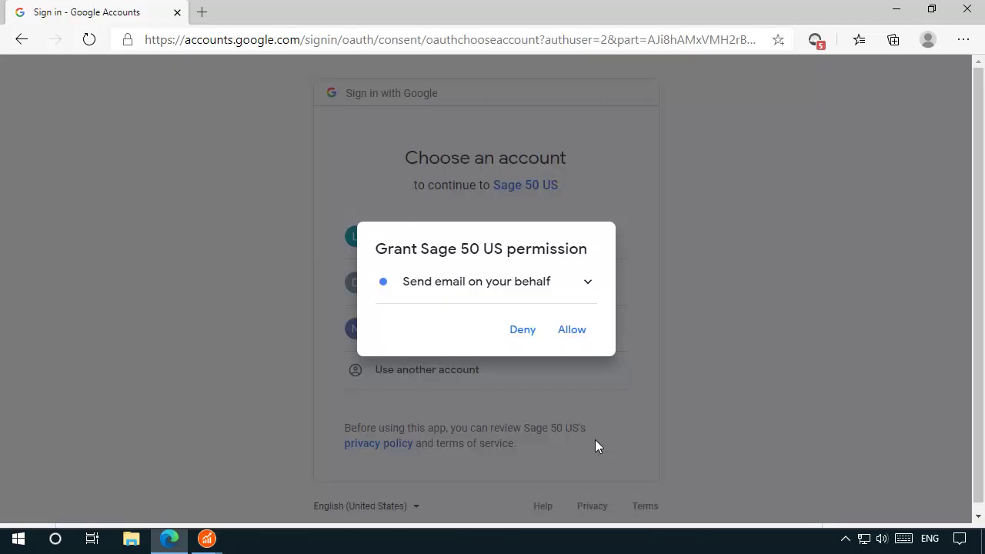
click(573, 331)
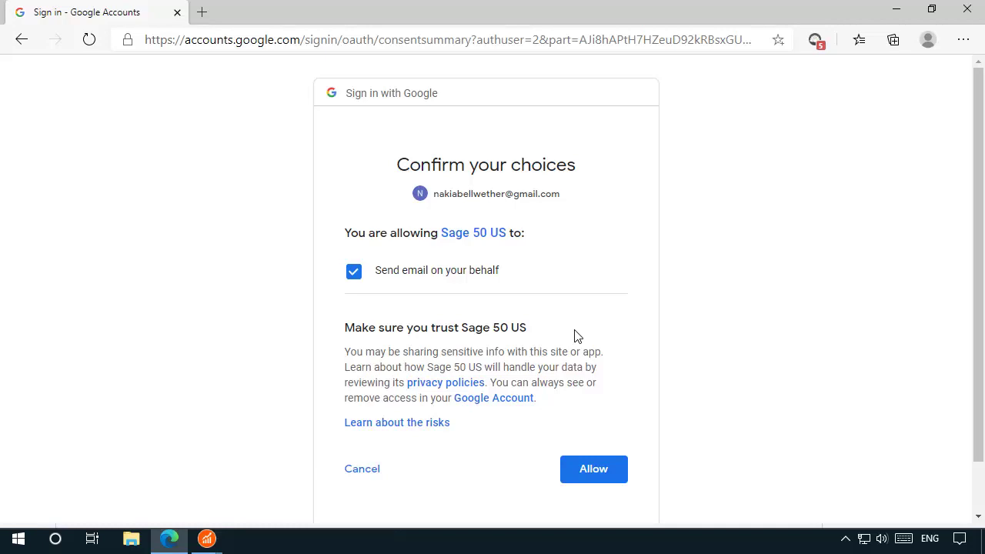
Confirm the granted Gmail permission so setup reaches the Company Data Files Location page.
click(594, 469)
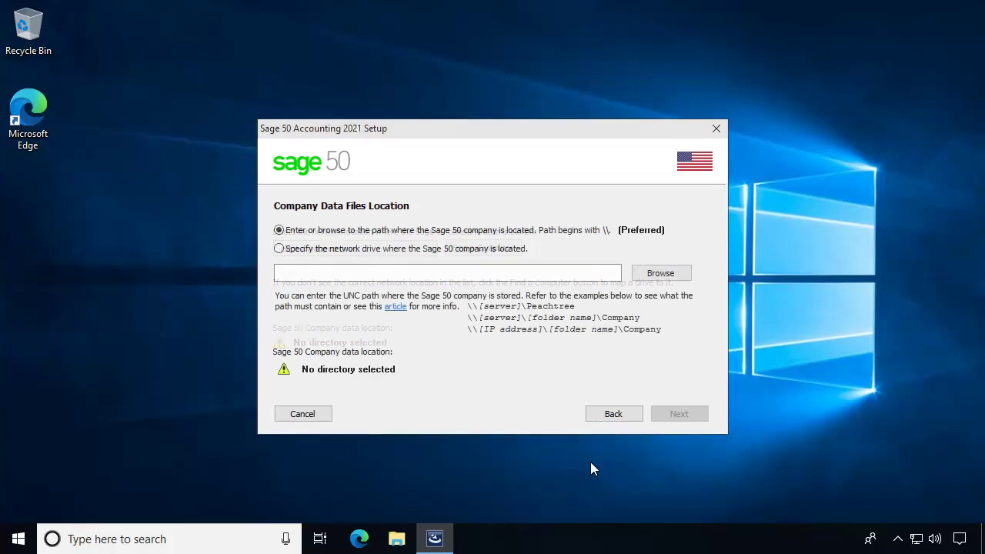
Set the company data path to \\WORKSTATION-01\Peachtree, by typing it and by browsing to the Peachtree folder.
click(399, 278)
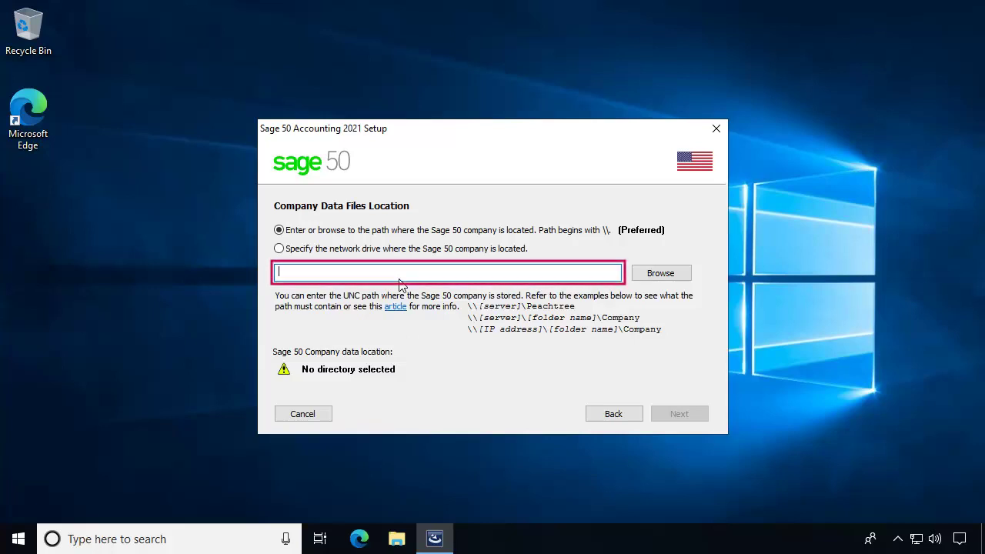
text(\WORKSTATION-01\Peachtree)
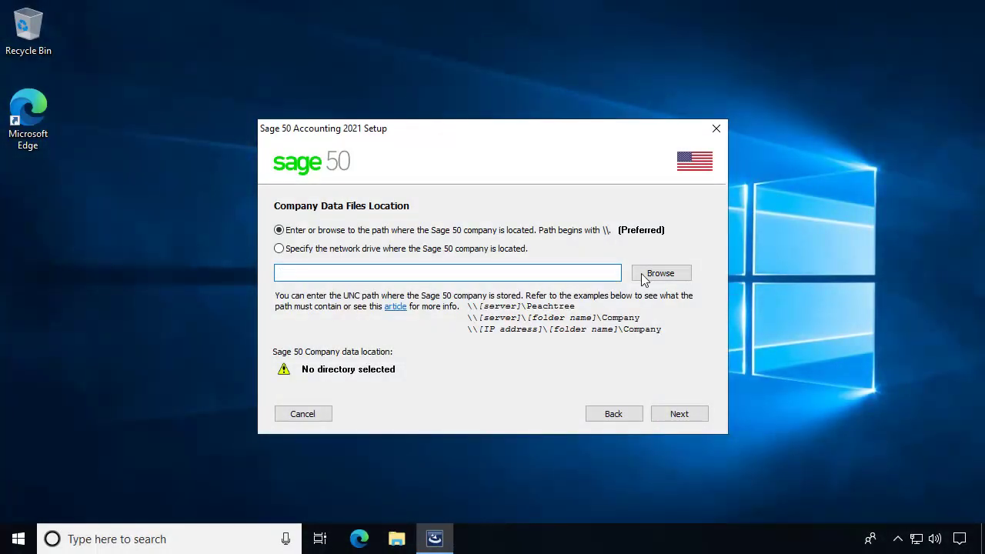
click(656, 274)
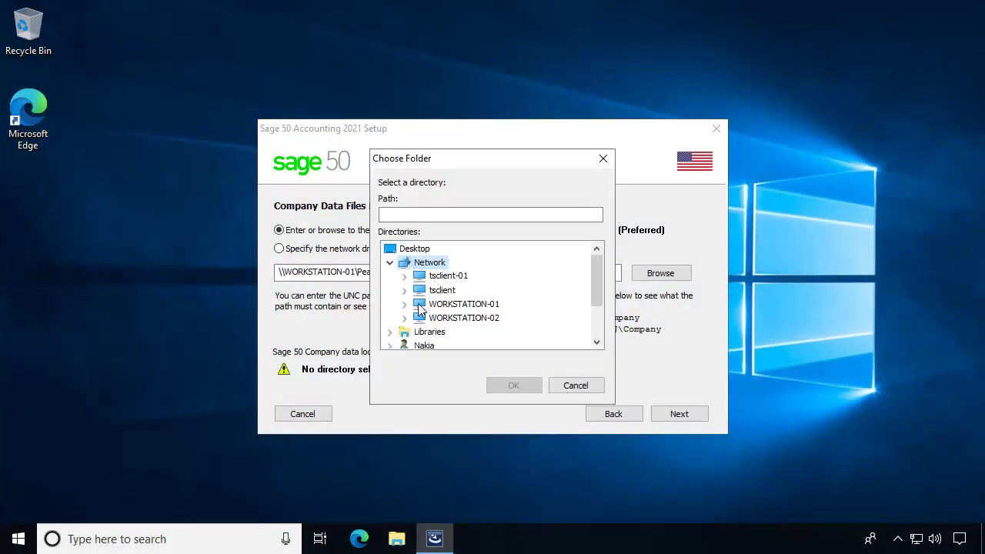
double_click(421, 308)
double_click(462, 263)
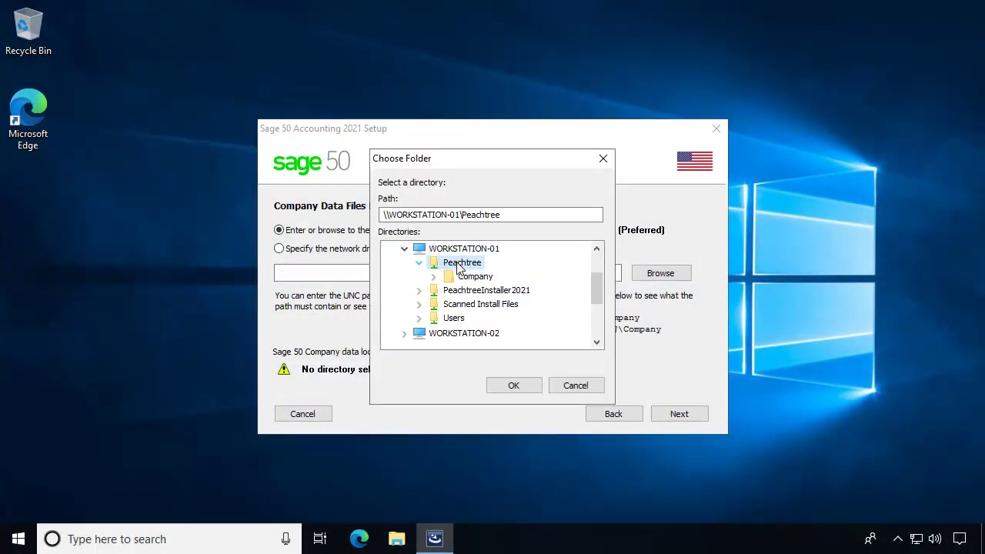
click(515, 388)
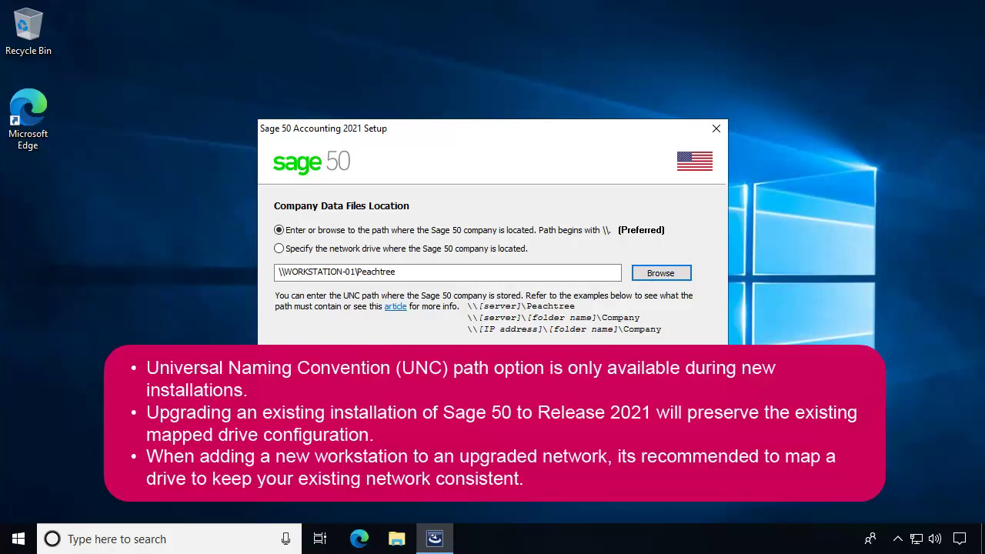
Preview the mapped network drive option, keep the UNC path option, and continue the install.
click(279, 250)
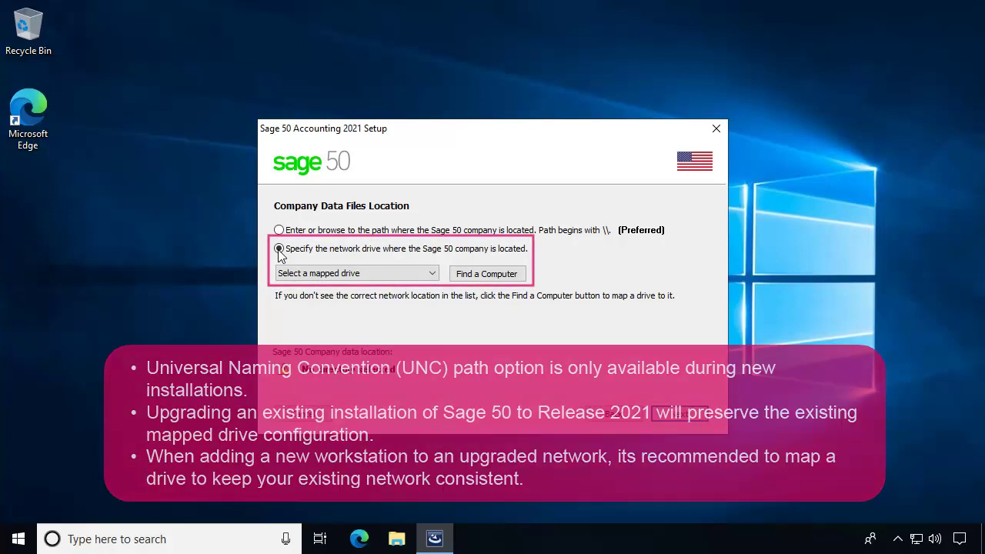
click(279, 231)
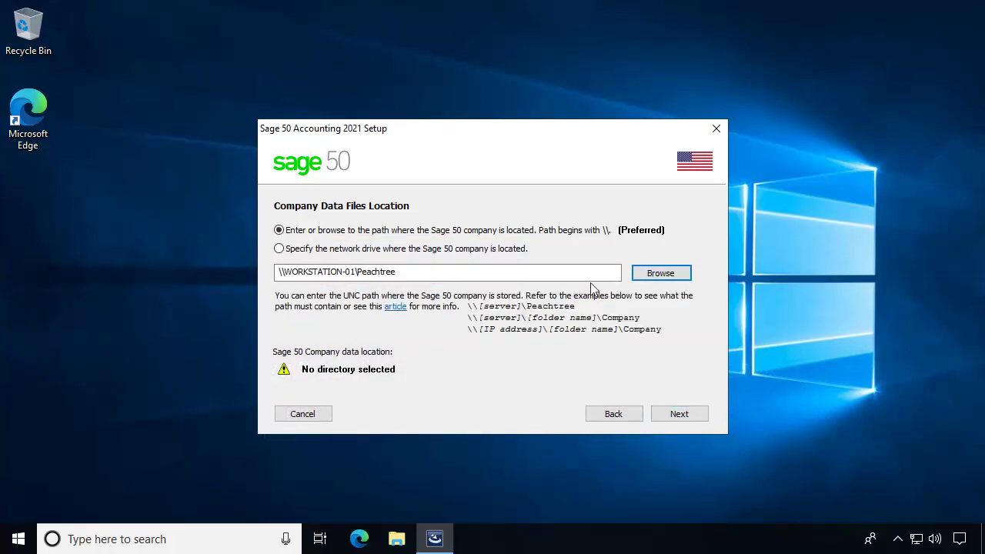
click(677, 415)
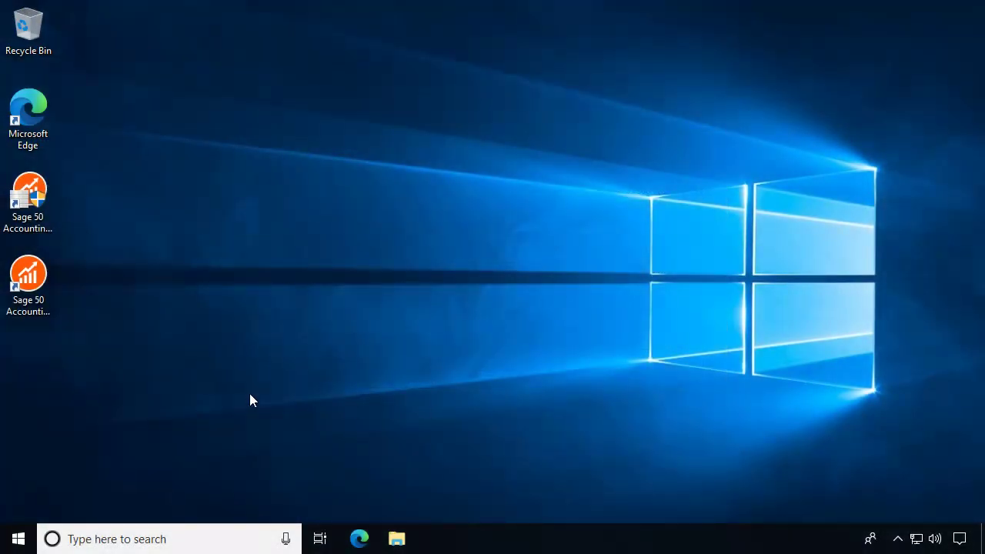
Launch Sage 50 Accounting 2021 from the desktop and dismiss the server connection error.
double_click(23, 298)
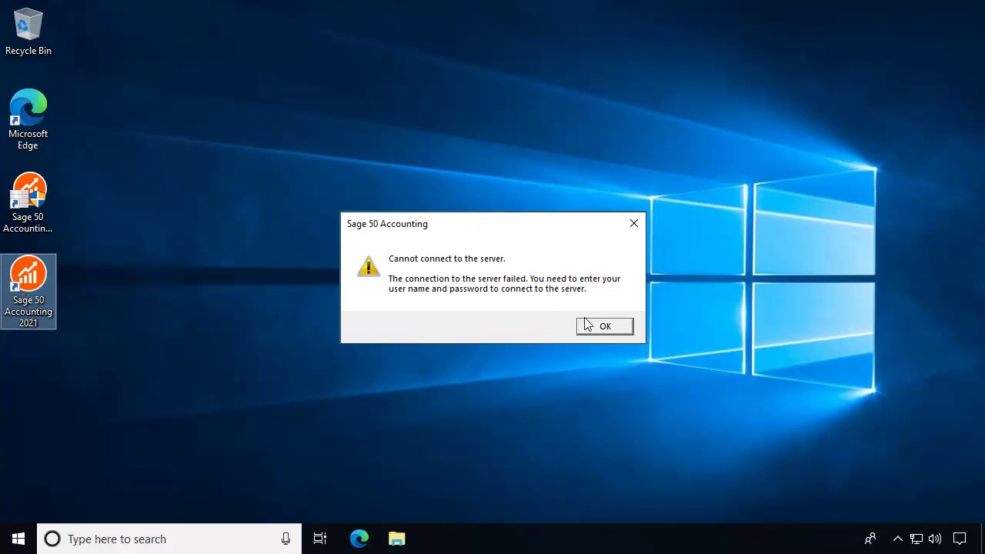
click(605, 330)
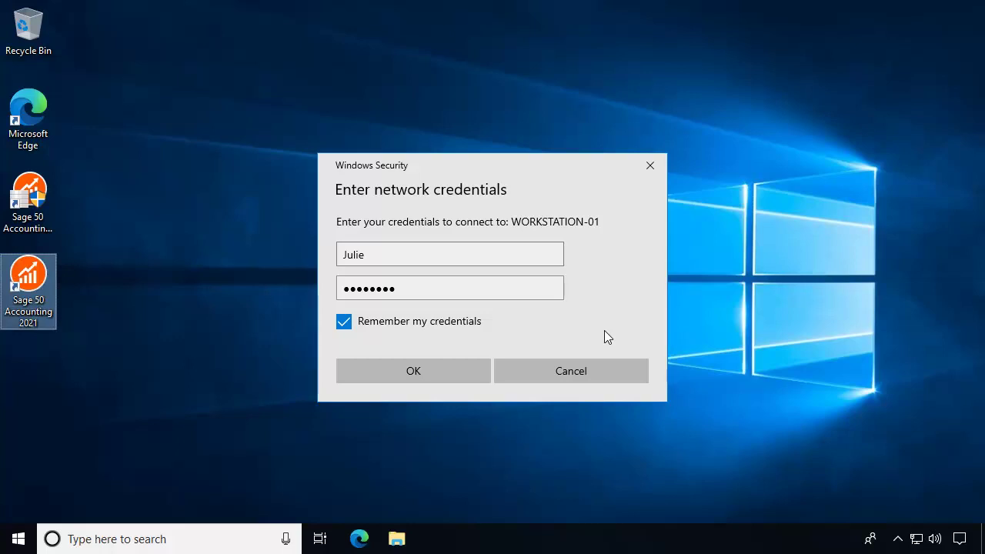
click(408, 372)
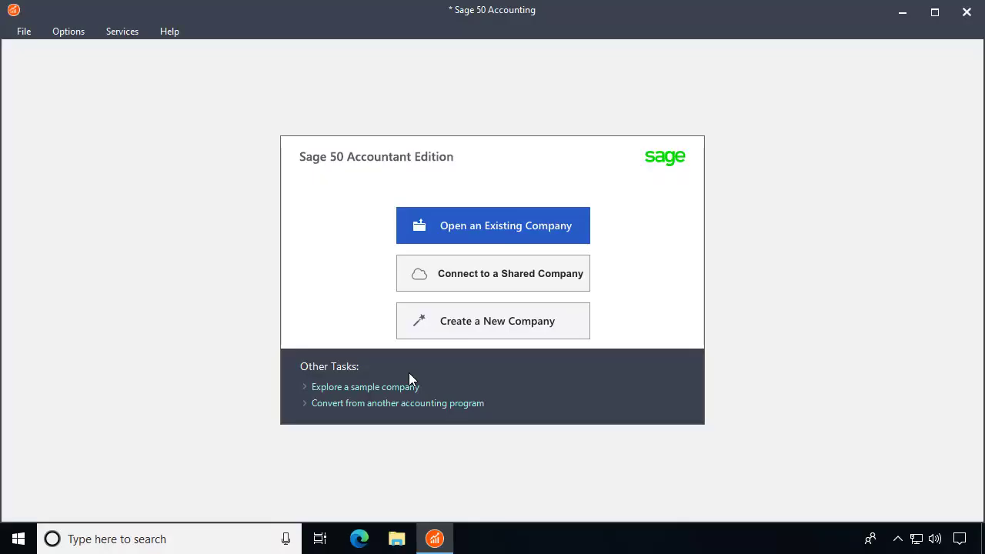